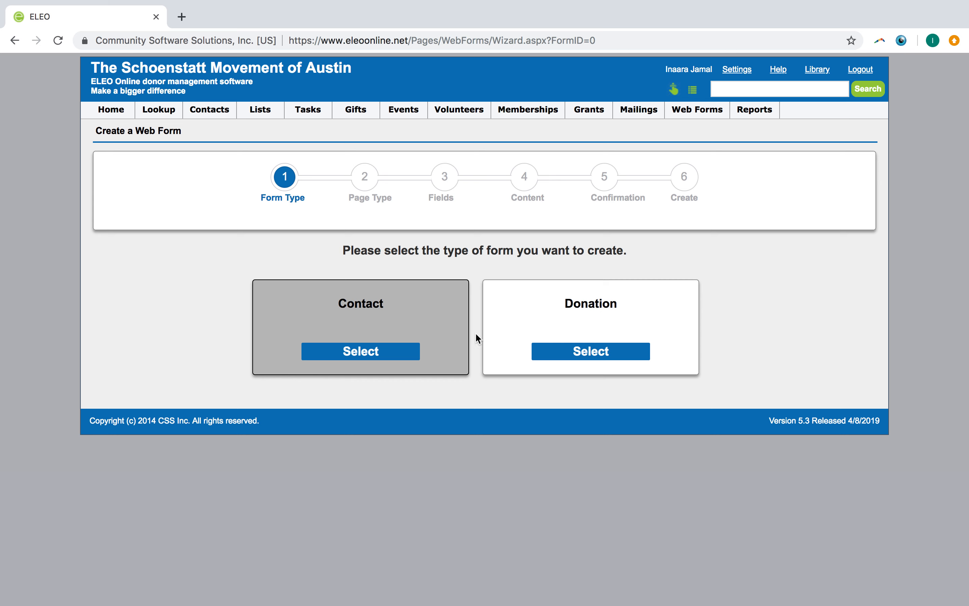
# Step: Choose Contact as the web form type and Embedded as its page type
pyautogui.click(399, 355)
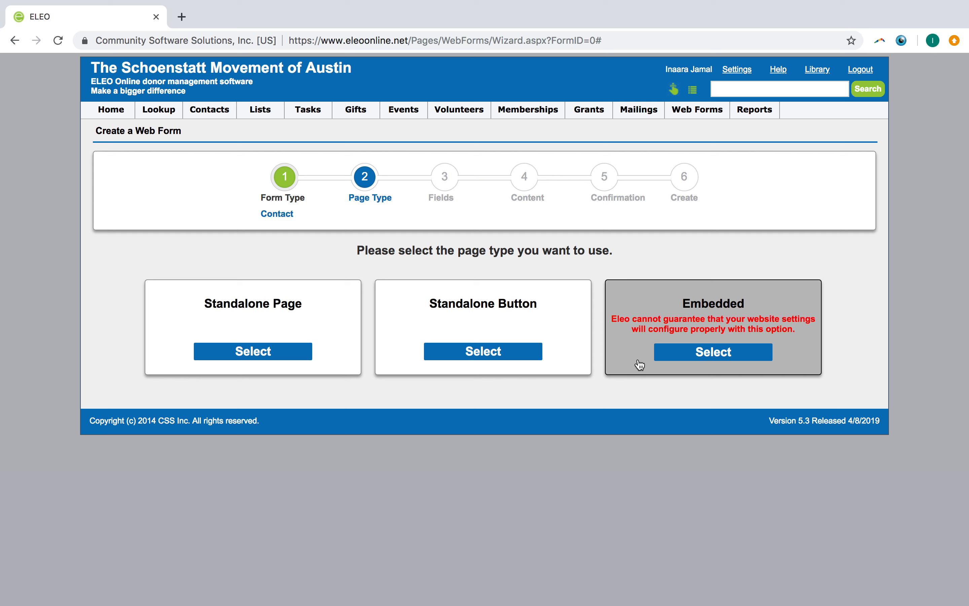
pyautogui.click(721, 354)
# Step: Add the optional Phone, Address and Organization fields to the form, make Phone required, and continue to the content stage
pyautogui.scroll(-1, 665, 455)
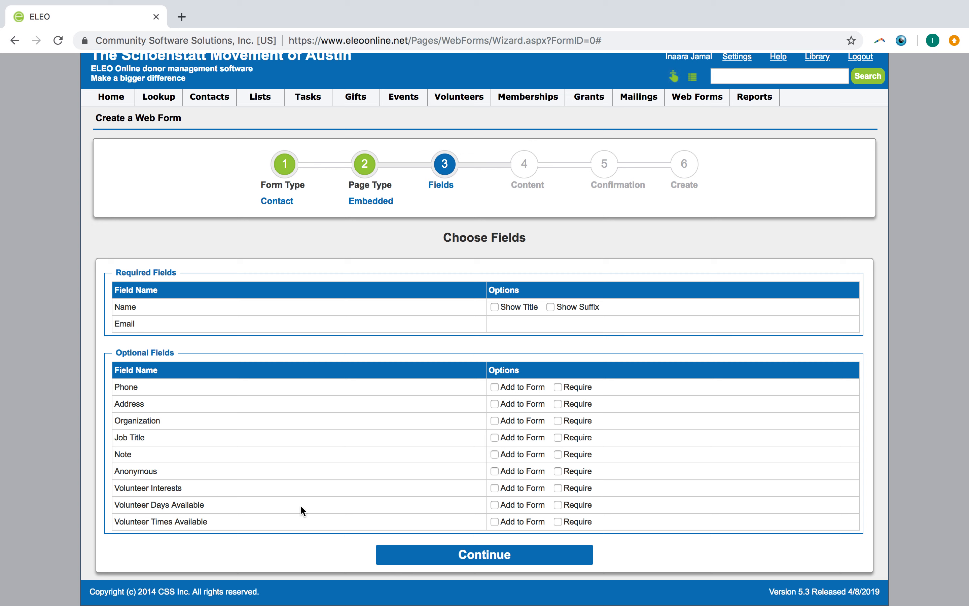
pyautogui.click(494, 387)
pyautogui.click(495, 404)
pyautogui.click(495, 420)
pyautogui.click(559, 388)
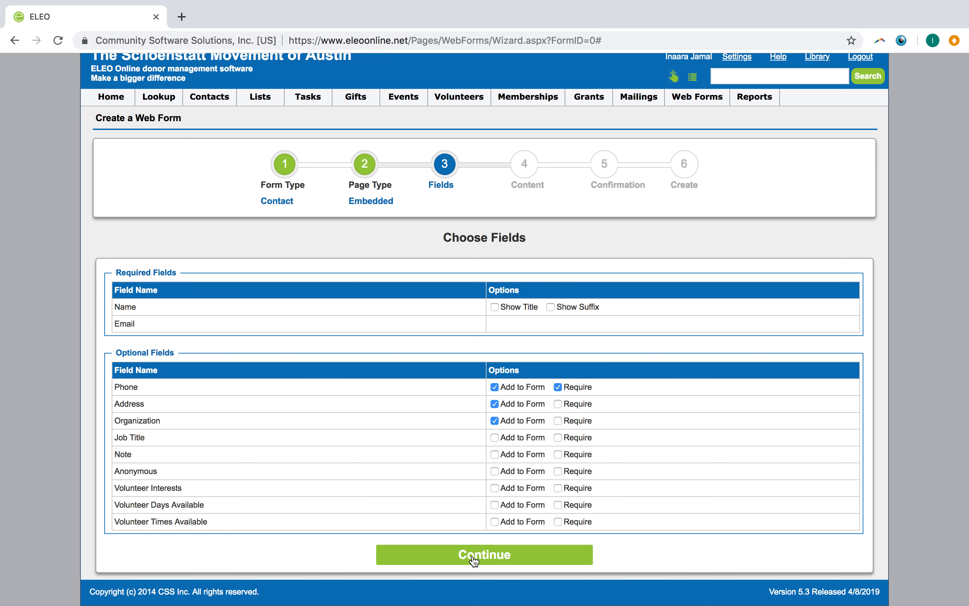
pyautogui.click(474, 561)
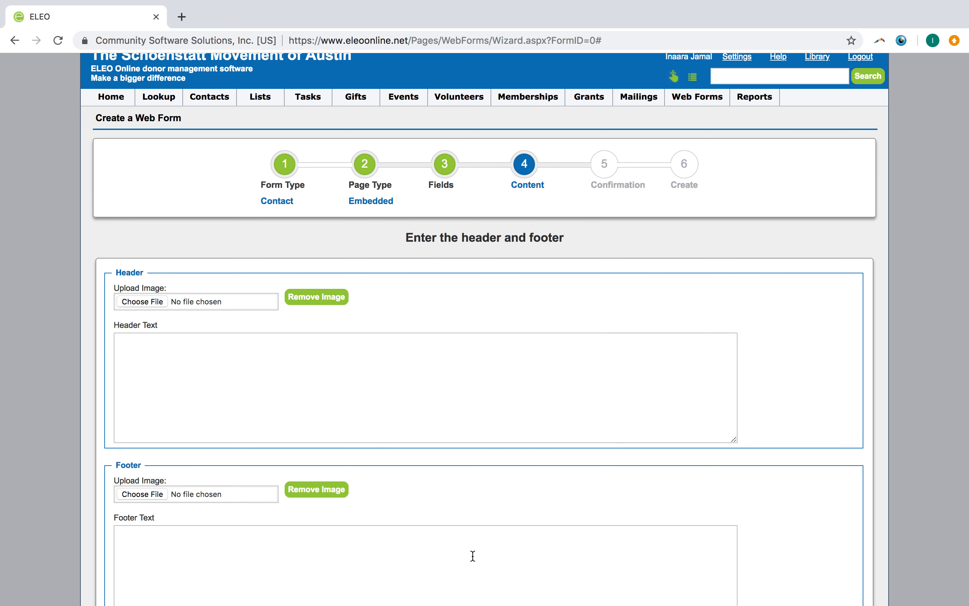
# Step: Upload the image "Header for Webform" from the Documents folder as the form's header image
pyautogui.scroll(-3, 472, 480)
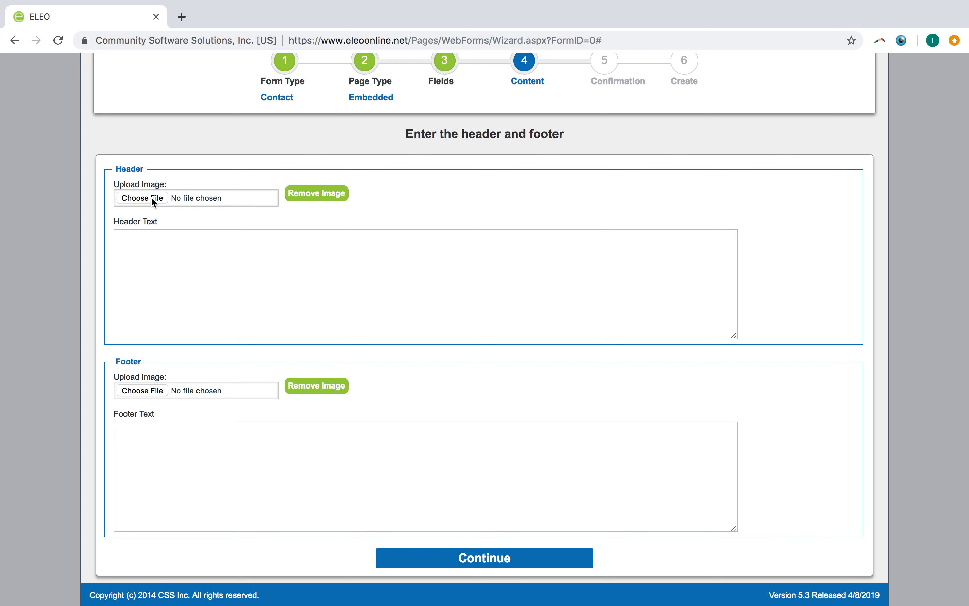
pyautogui.click(140, 196)
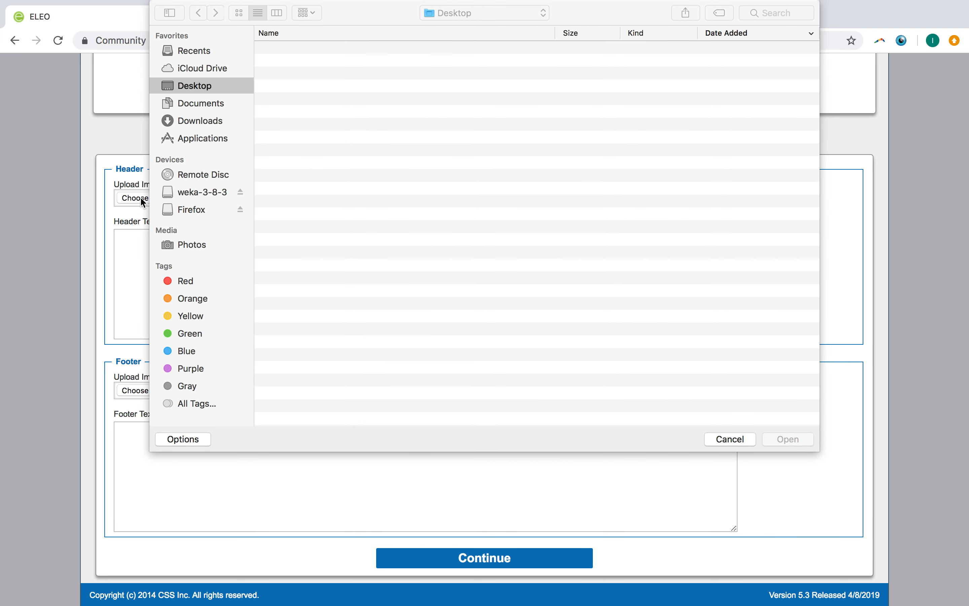
pyautogui.click(200, 102)
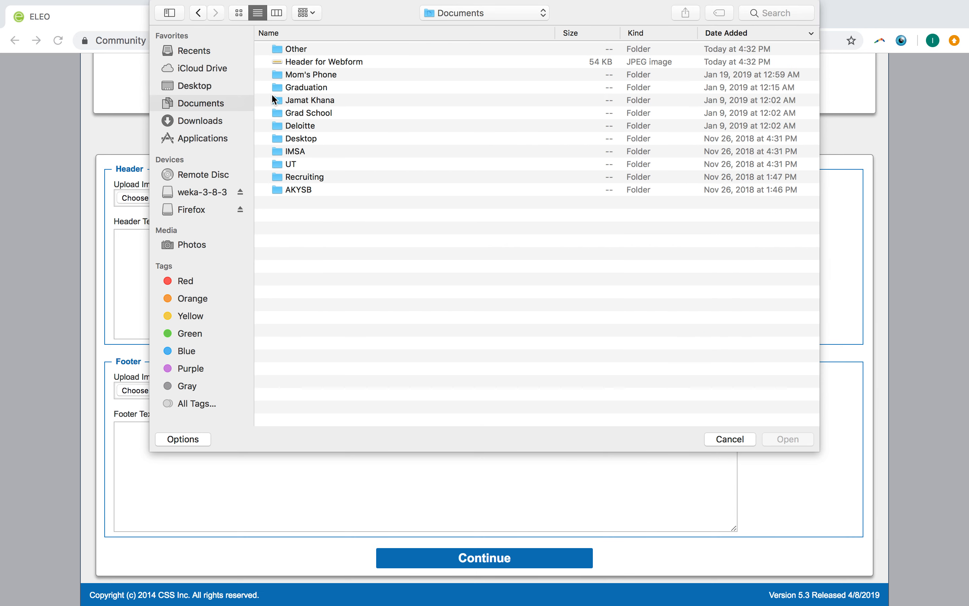
pyautogui.doubleClick(320, 63)
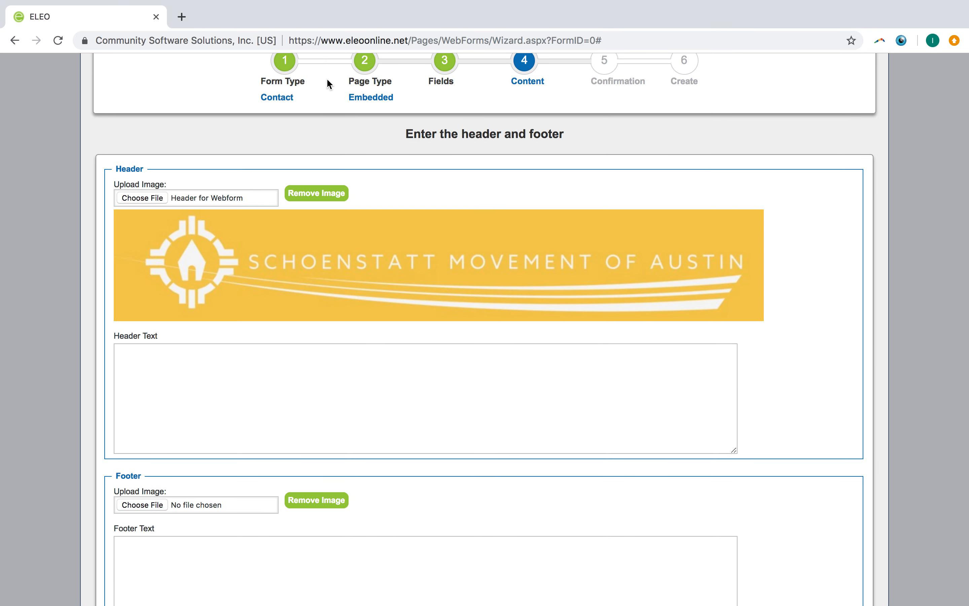
# Step: Enter "Title" as the header text, leave the footer text empty, and continue to the confirmation options
pyautogui.scroll(-3, 345, 242)
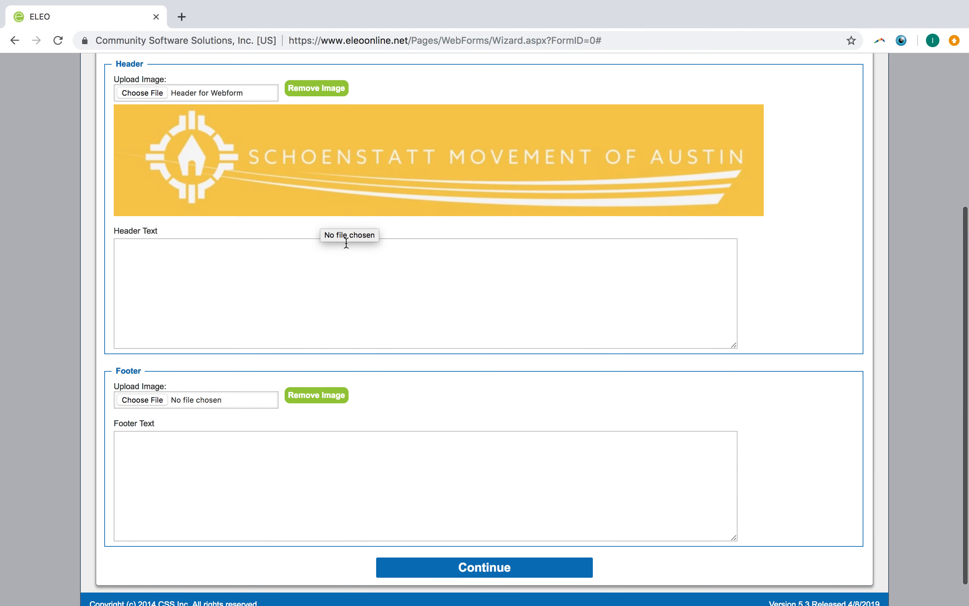
pyautogui.click(250, 307)
pyautogui.write('T')
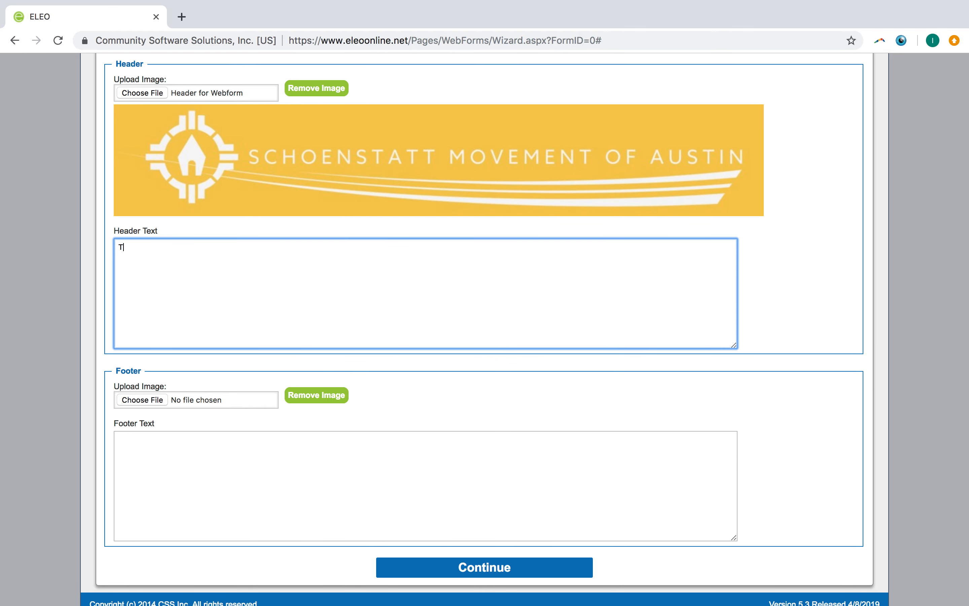
pyautogui.write('itle')
pyautogui.scroll(-1, 244, 456)
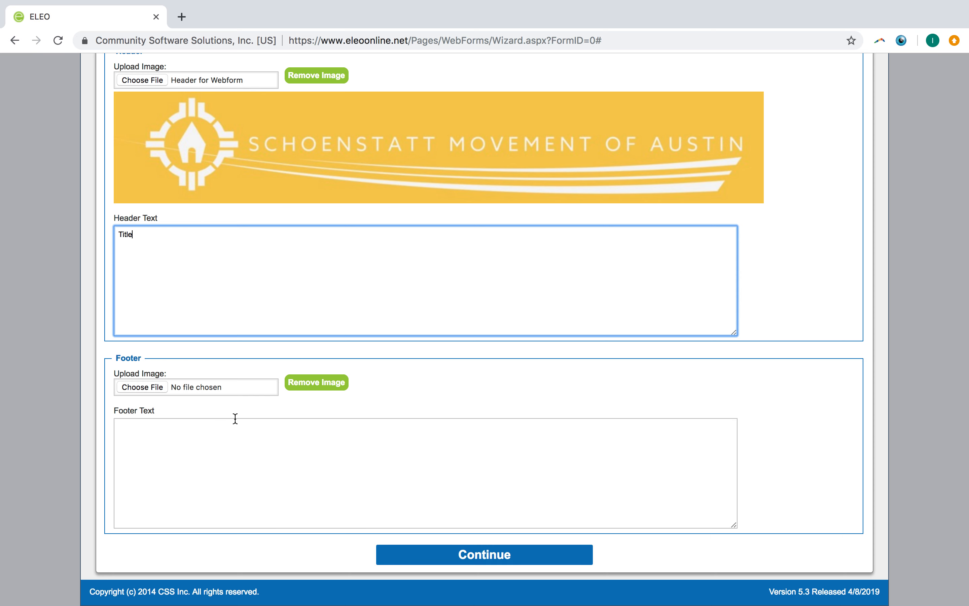
pyautogui.scroll(1, 233, 419)
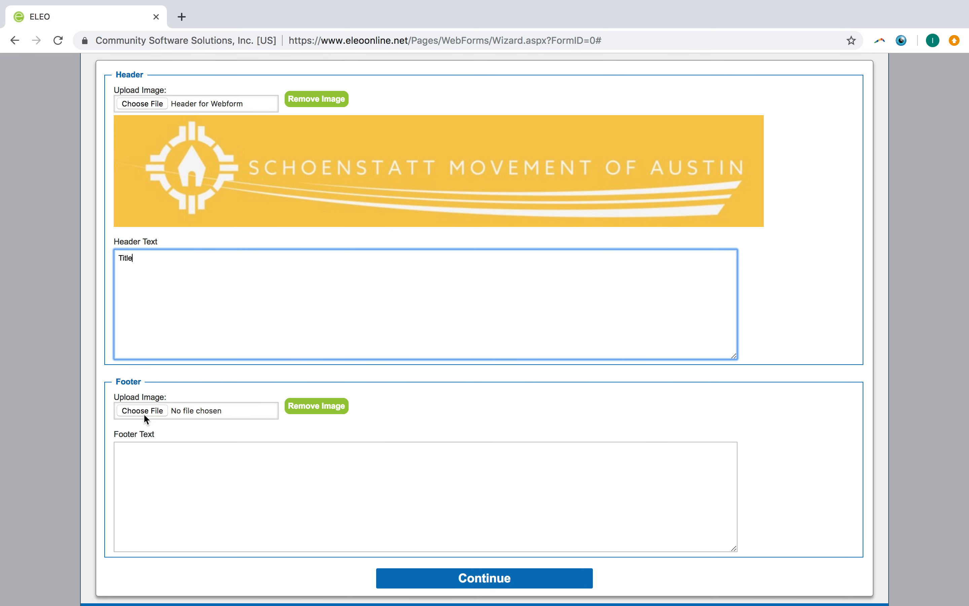
pyautogui.click(189, 469)
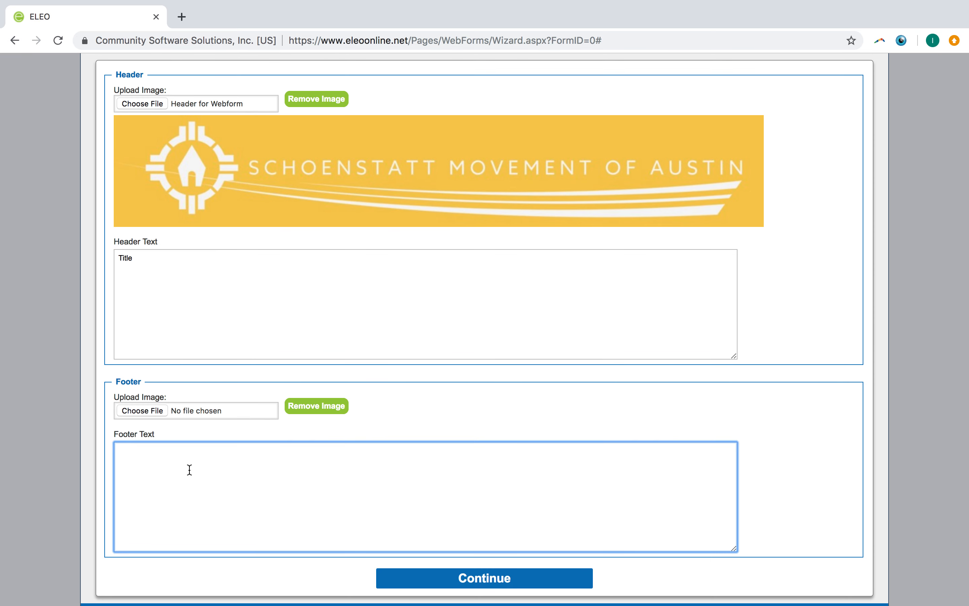
pyautogui.click(473, 579)
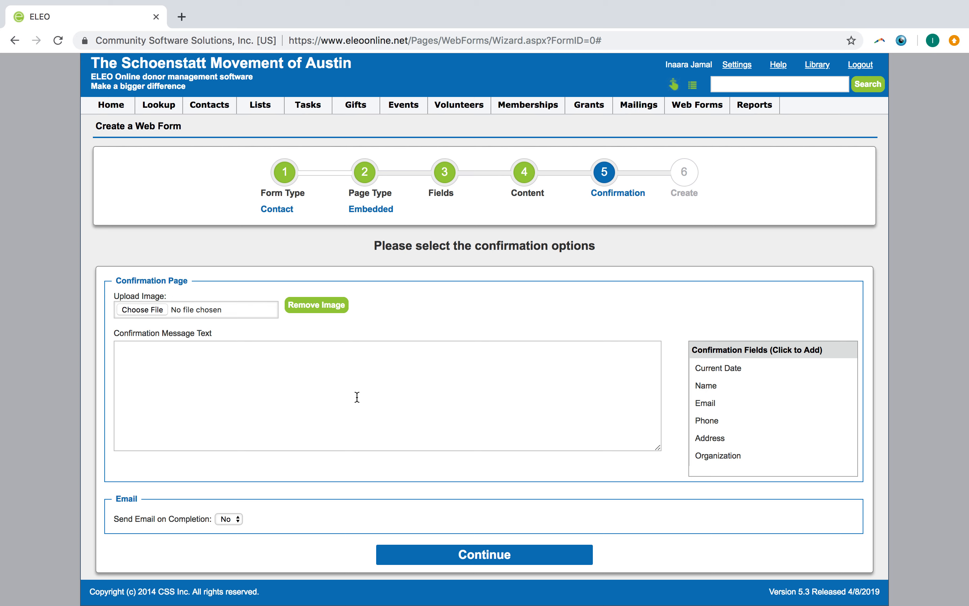
# Step: Write the confirmation message "Thank you!" followed by the Current Date and Email fields on separate lines below it
pyautogui.click(157, 309)
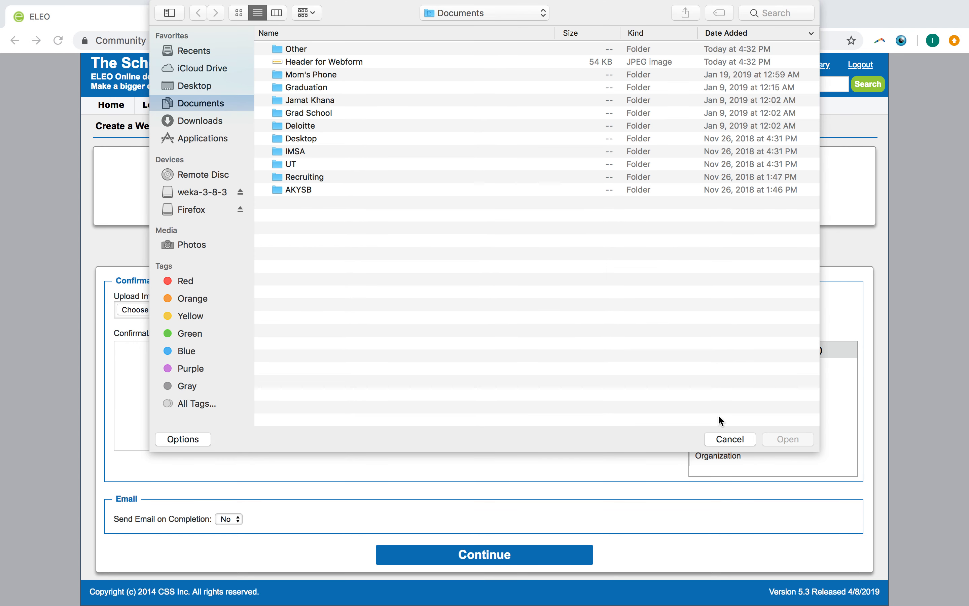
pyautogui.click(728, 439)
pyautogui.click(192, 369)
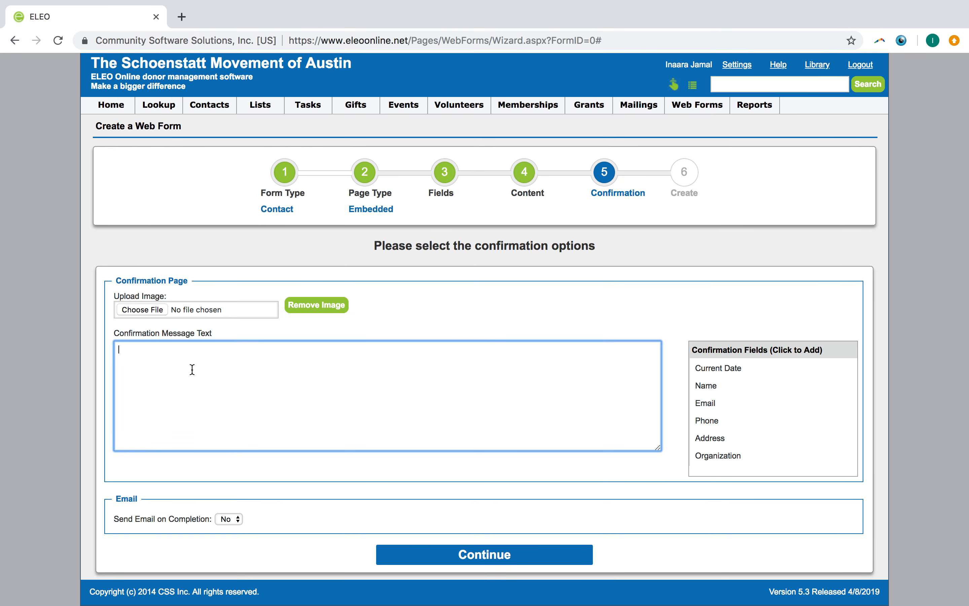
pyautogui.write('Thank you!')
pyautogui.scroll(-1, 340, 345)
pyautogui.press('Return')
pyautogui.click(707, 368)
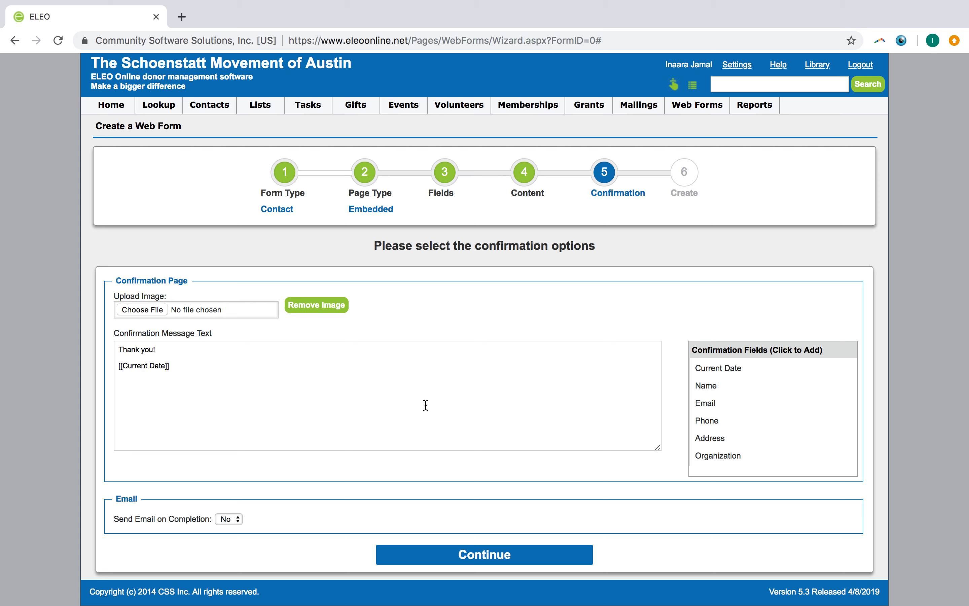
pyautogui.click(337, 366)
pyautogui.press('Return')
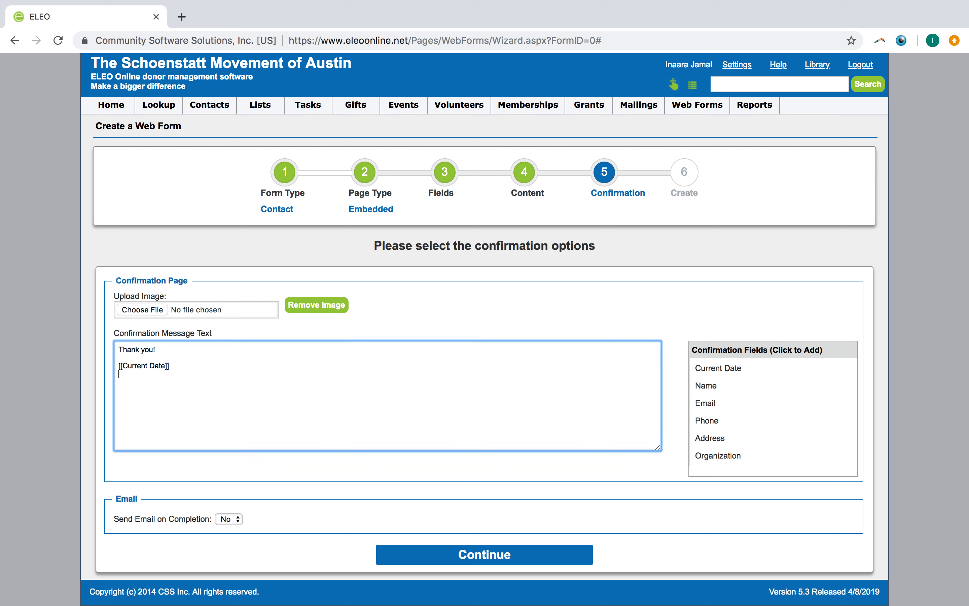
pyautogui.click(705, 402)
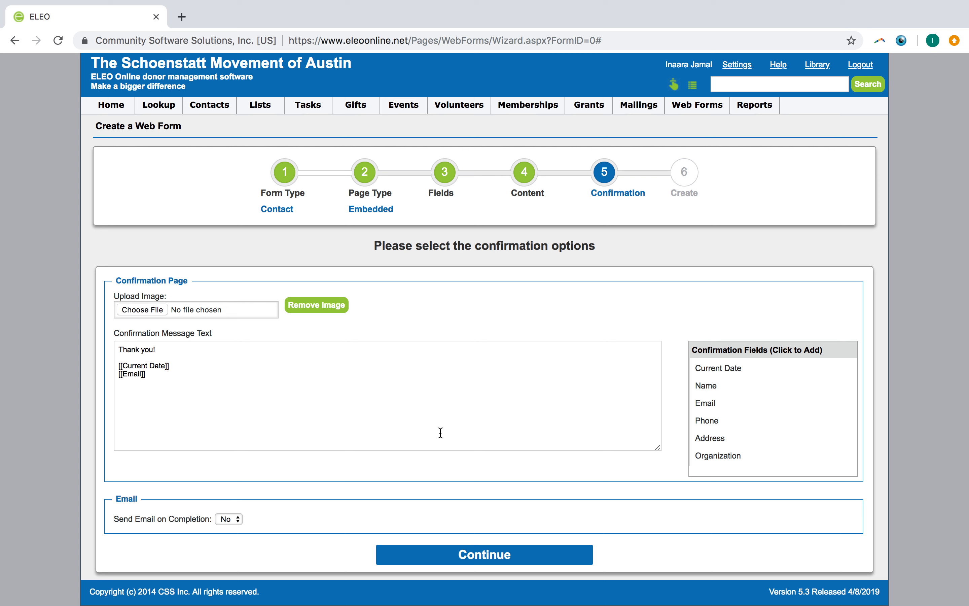
# Step: Enable sending an email on completion and enter "Test Email" as its message content
pyautogui.scroll(-1, 446, 437)
pyautogui.click(237, 518)
pyautogui.click(285, 426)
pyautogui.click(303, 425)
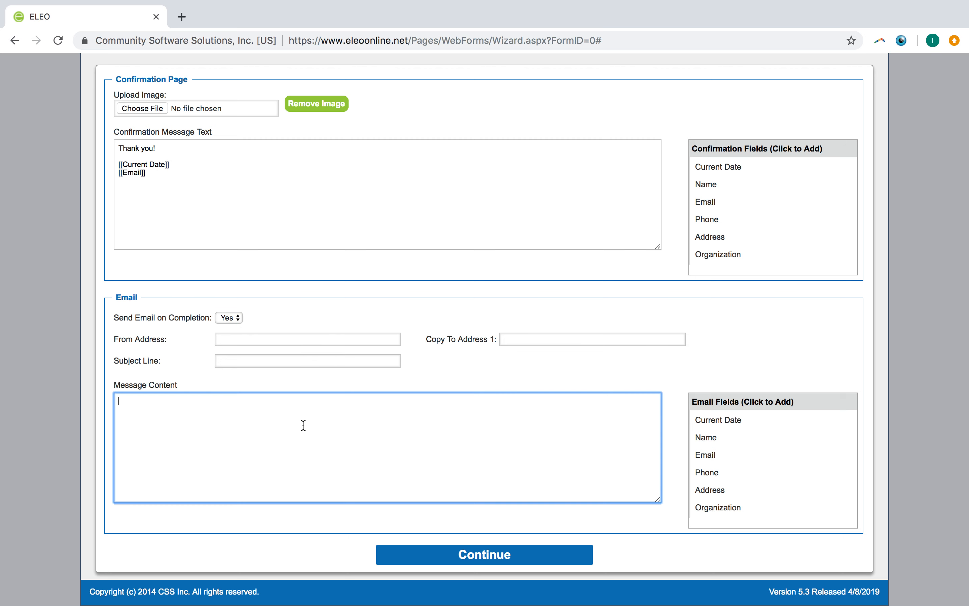
pyautogui.write('Test Email')
# Step: Enter the sender's email address as the From Address of the completion email
pyautogui.click(256, 336)
pyautogui.write('austin')
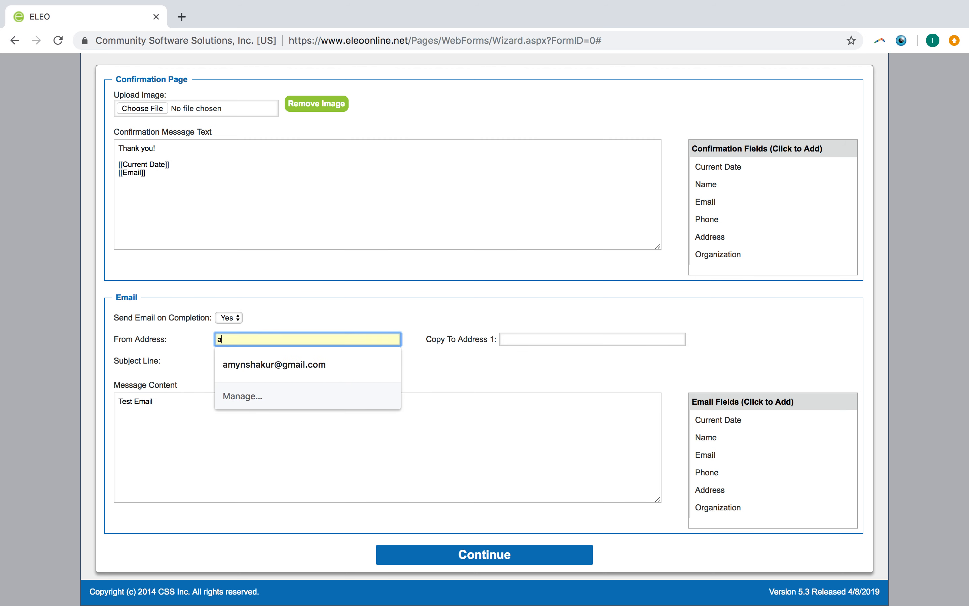
pyautogui.press('BackSpace')
pyautogui.press('BackSpace')
pyautogui.press('BackSpace')
pyautogui.press('BackSpace')
pyautogui.press('BackSpace')
pyautogui.press('BackSpace')
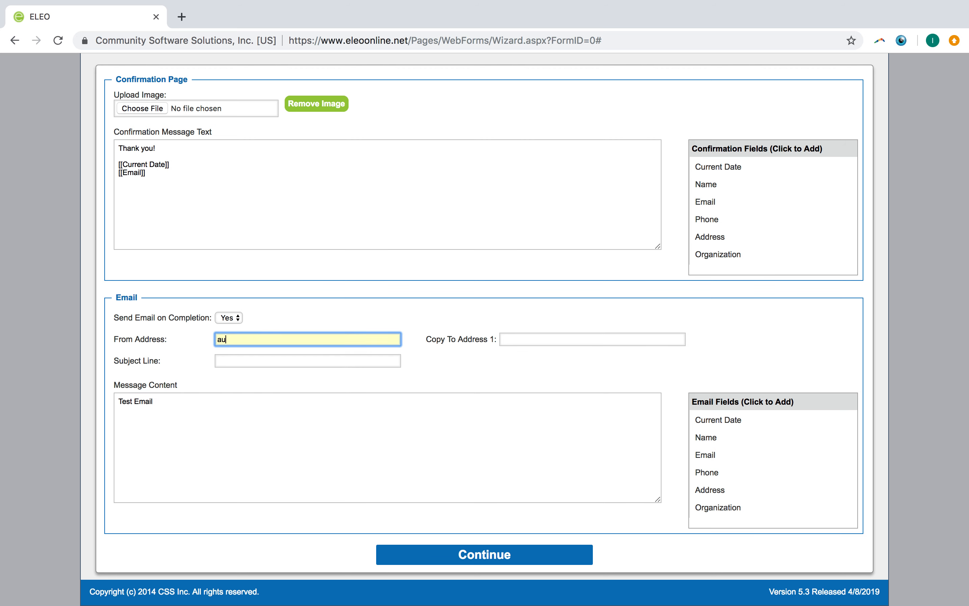
pyautogui.write('test@gmail.com')
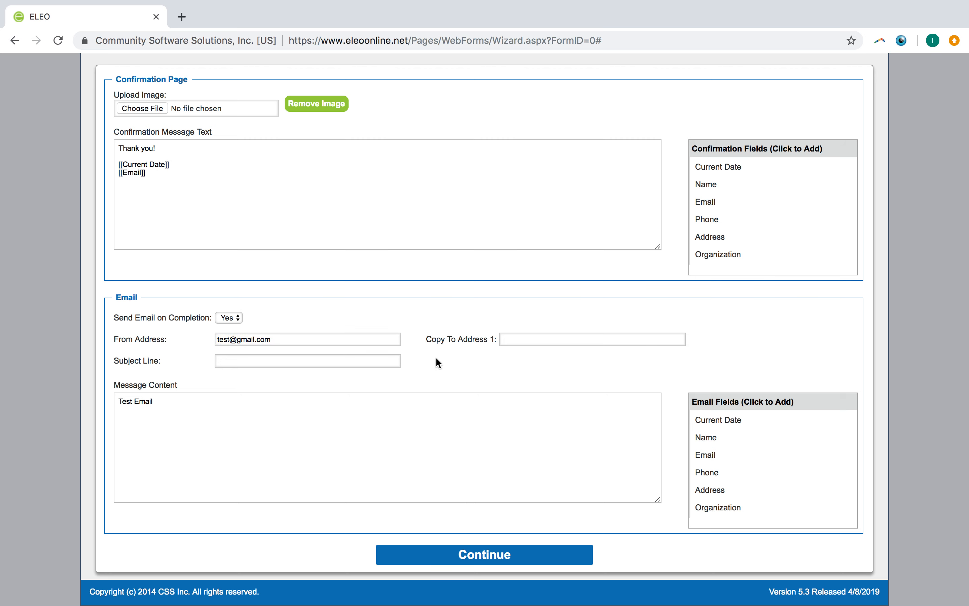
# Step: Set the completion email's subject line to "Sample Subject" and continue to the final create stage
pyautogui.click(312, 361)
pyautogui.write('Samo')
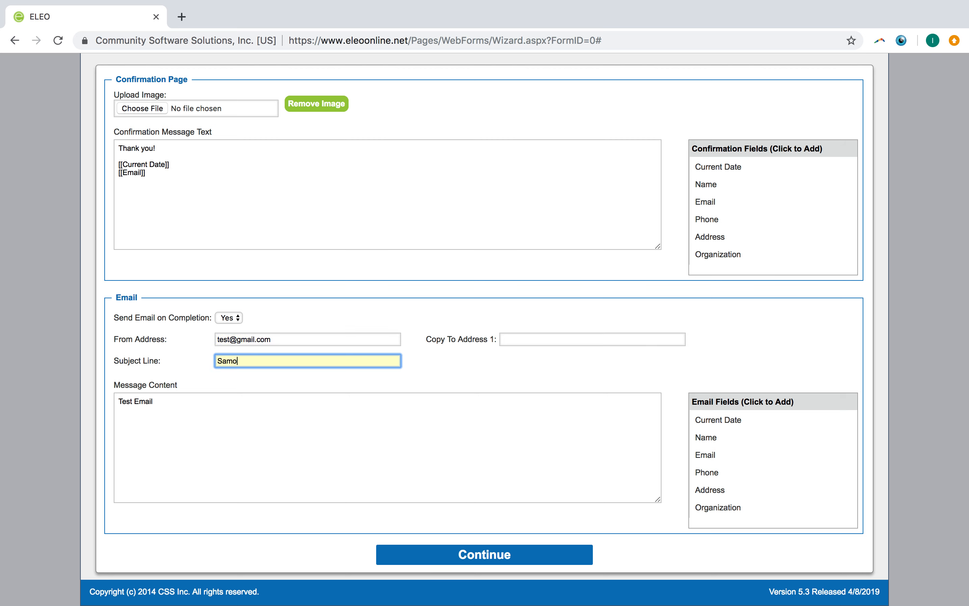
pyautogui.press('BackSpace')
pyautogui.write('ple Subject')
pyautogui.click(459, 377)
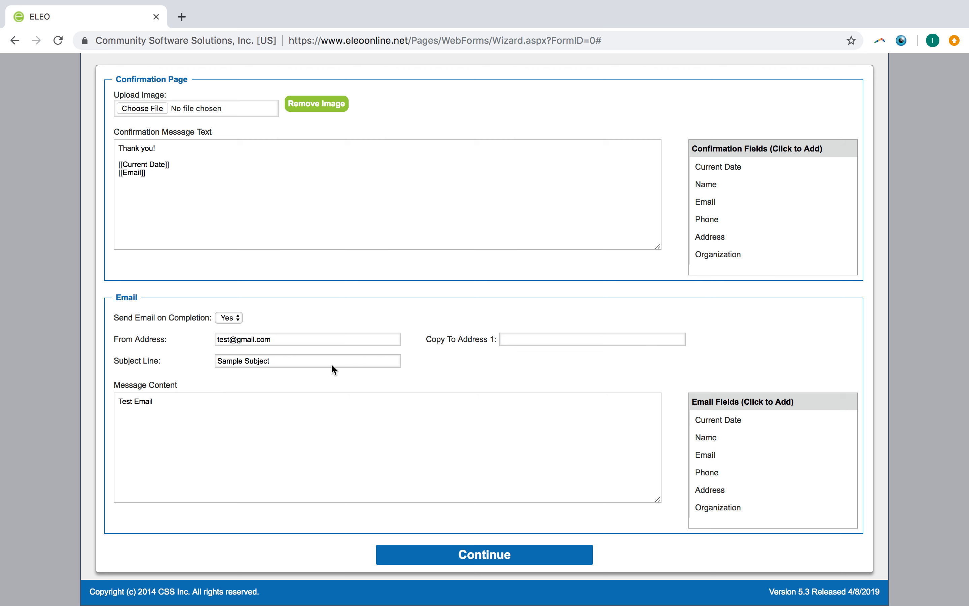
pyautogui.click(495, 556)
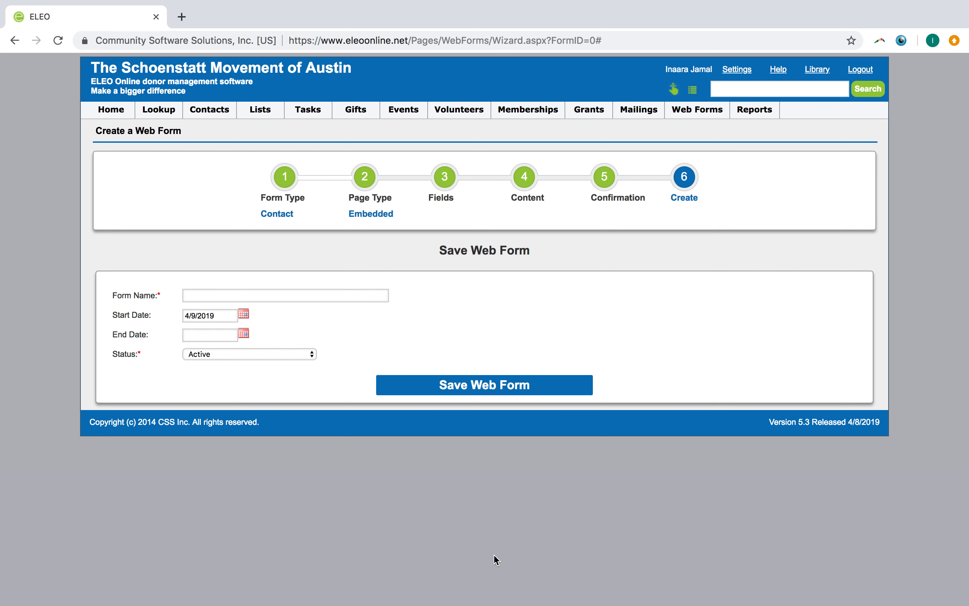
# Step: Name the web form "Test Form" and set its start date to 04/09/2019
pyautogui.click(240, 294)
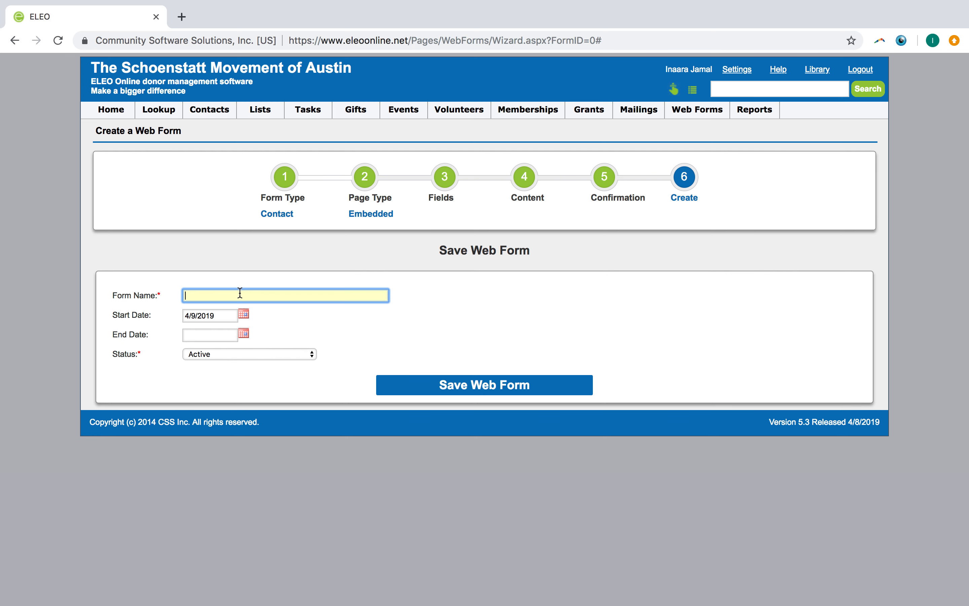
pyautogui.write('Test Form')
pyautogui.click(244, 315)
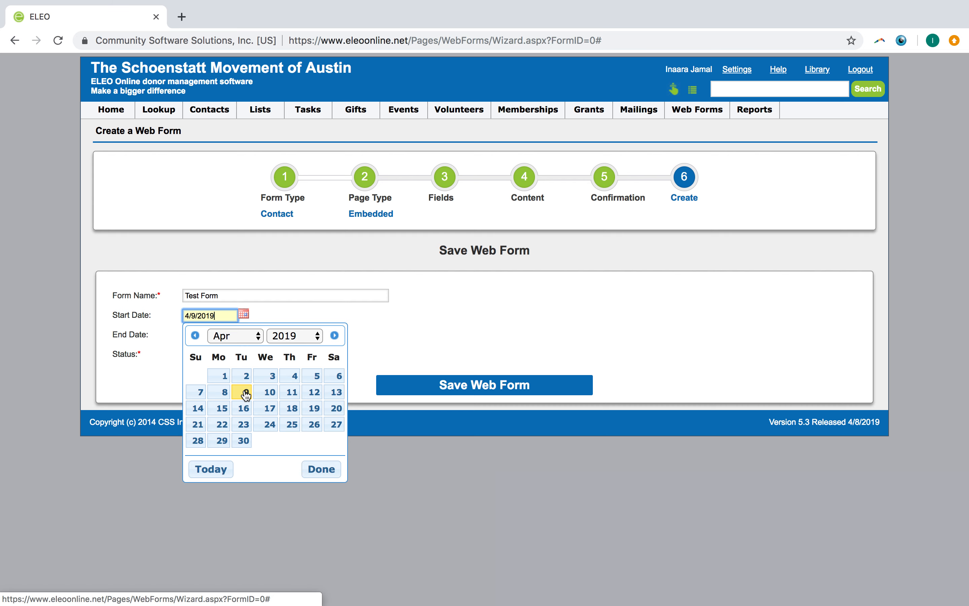
pyautogui.click(385, 314)
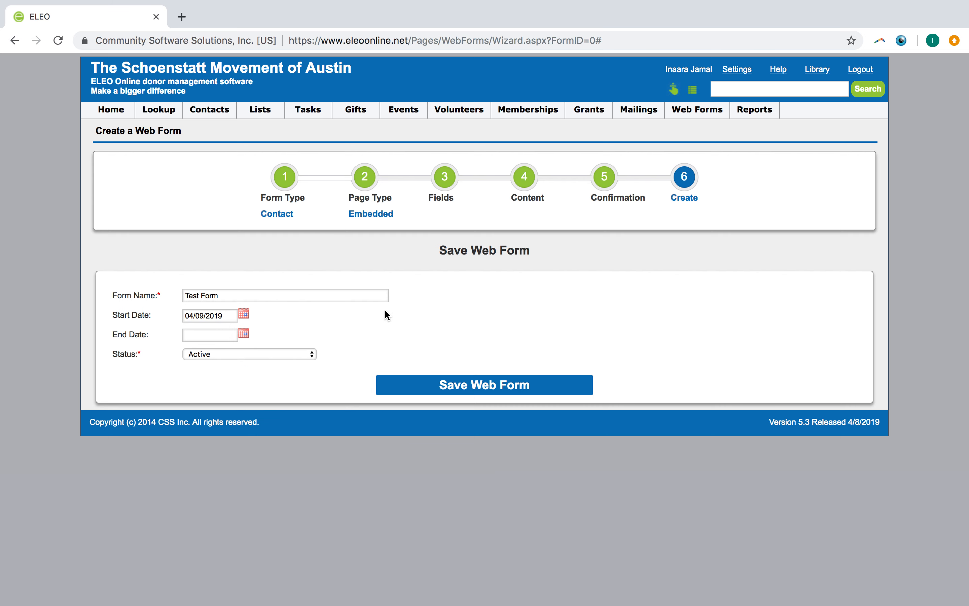
# Step: Set the form's end date to 04/16/2019 and save the web form with Active status
pyautogui.click(223, 336)
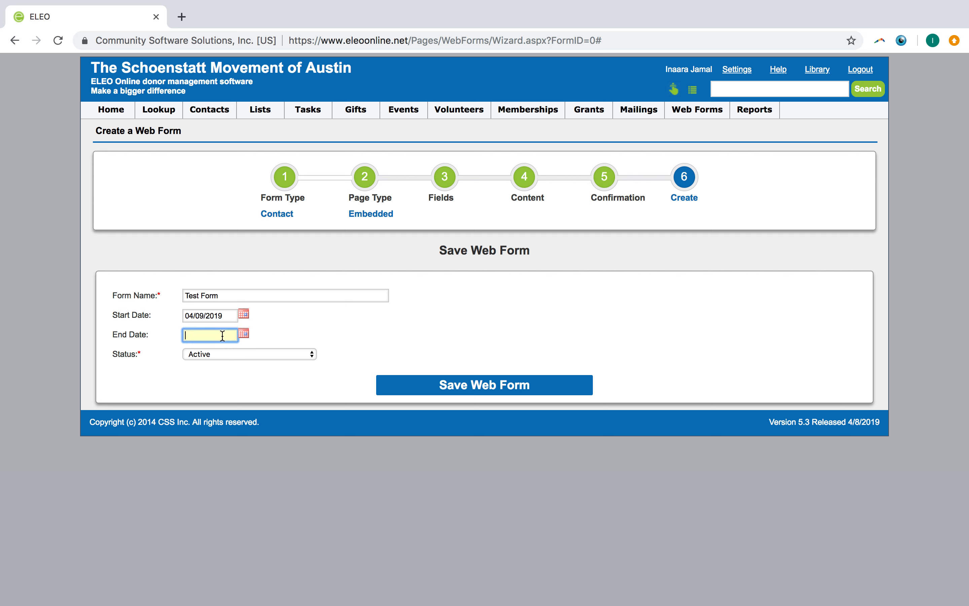
pyautogui.click(246, 334)
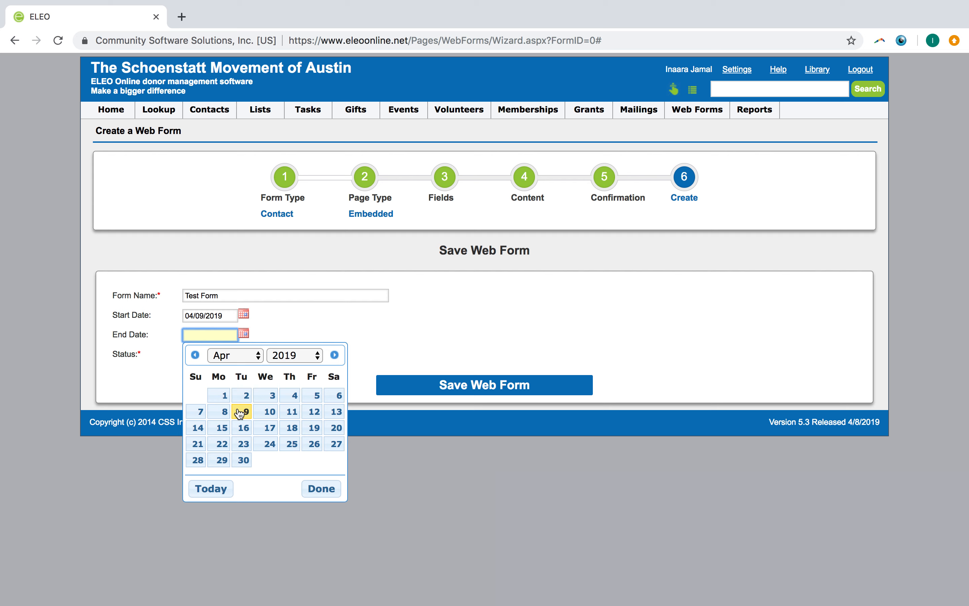
pyautogui.click(243, 428)
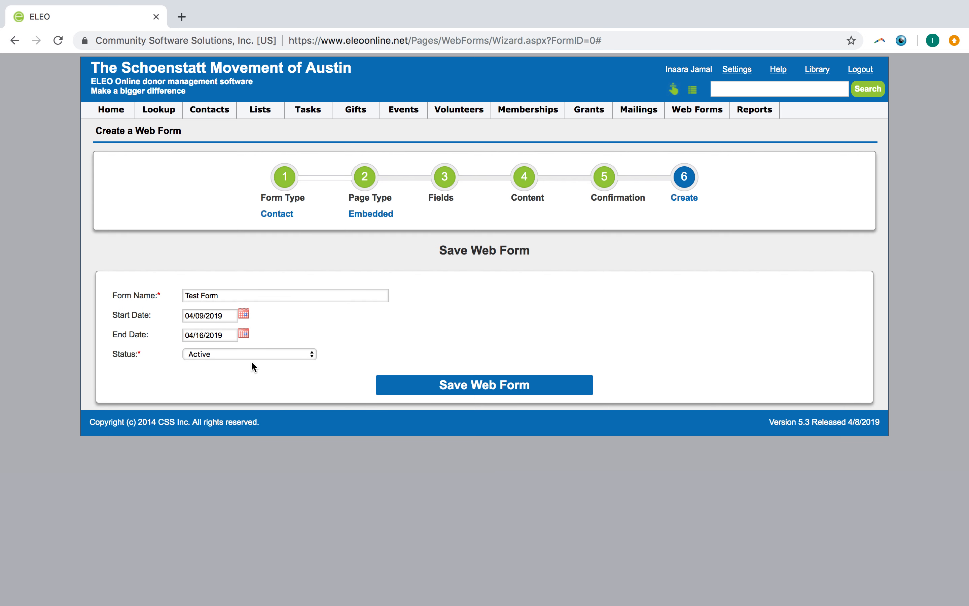
pyautogui.click(251, 355)
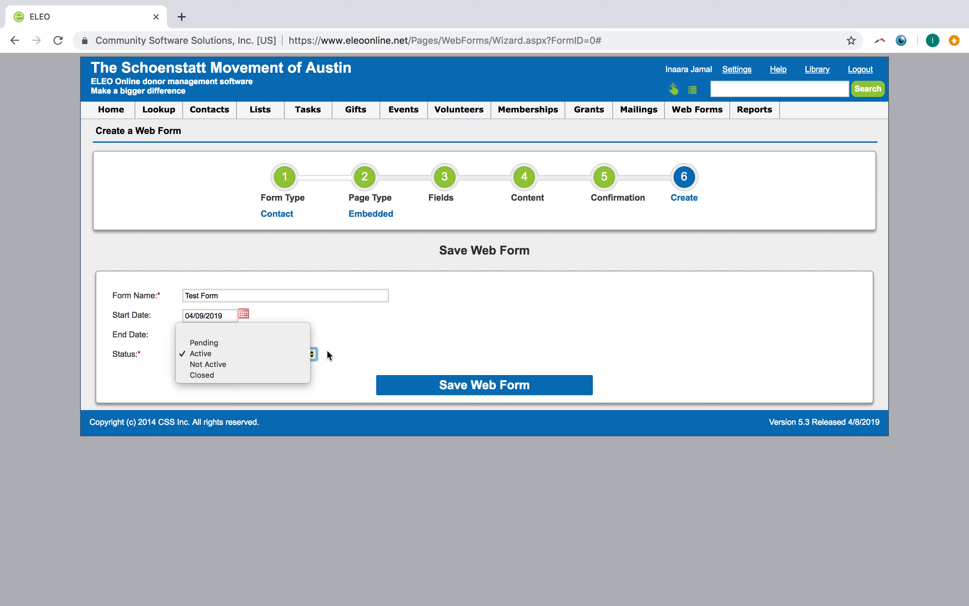
pyautogui.click(323, 371)
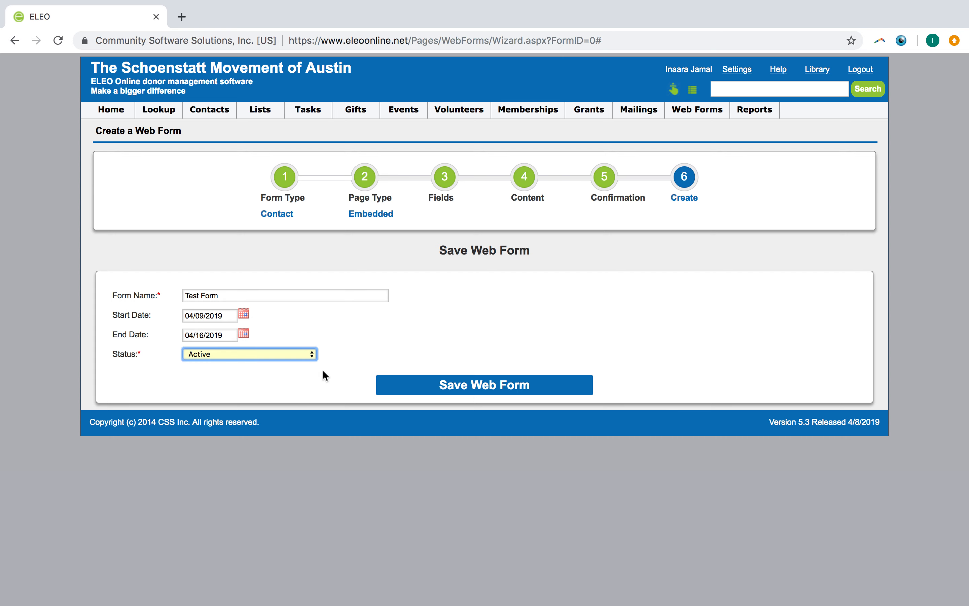
pyautogui.click(518, 388)
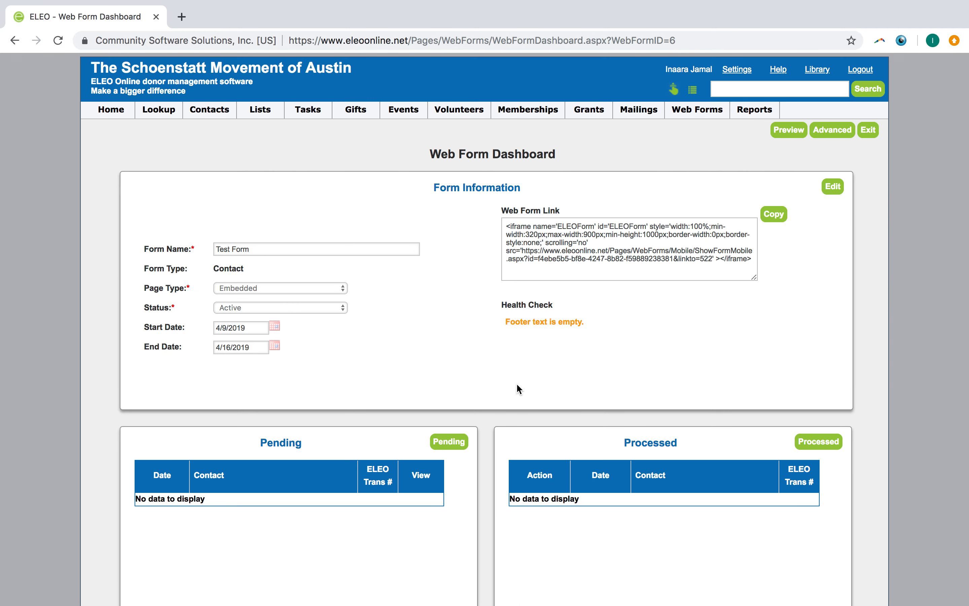
pyautogui.scroll(-3, 516, 382)
pyautogui.scroll(2, 517, 387)
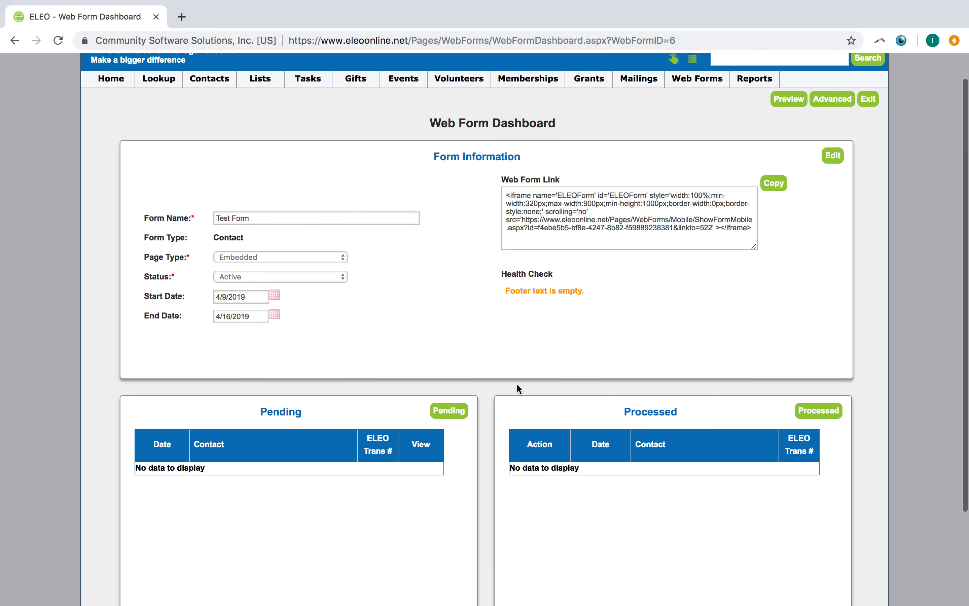
# Step: Review the Test Form dashboard, including its web form link, health check, and pending and processed submission lists
pyautogui.scroll(-1, 516, 388)
pyautogui.scroll(-1, 516, 387)
pyautogui.scroll(2, 516, 388)
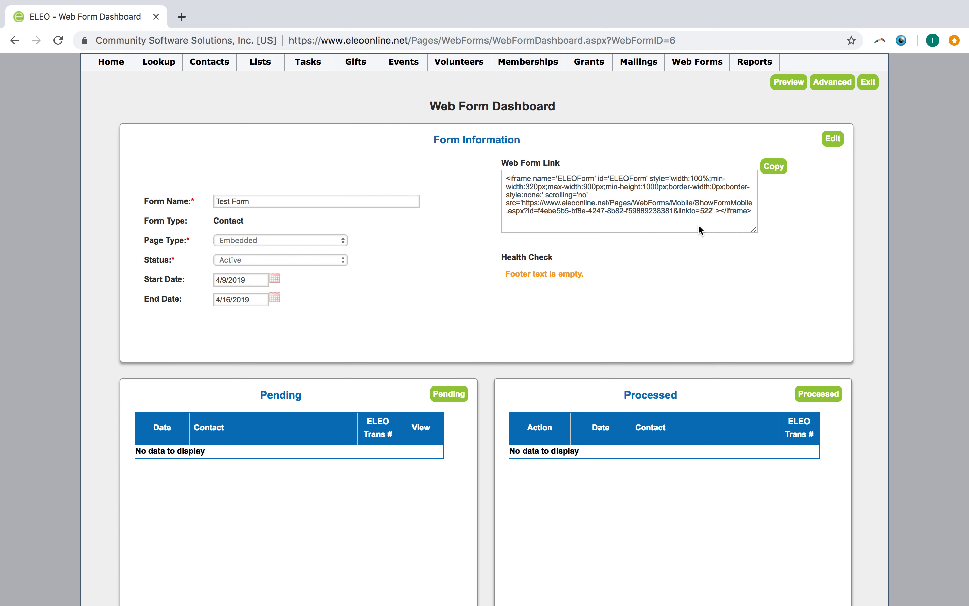
pyautogui.scroll(-3, 558, 322)
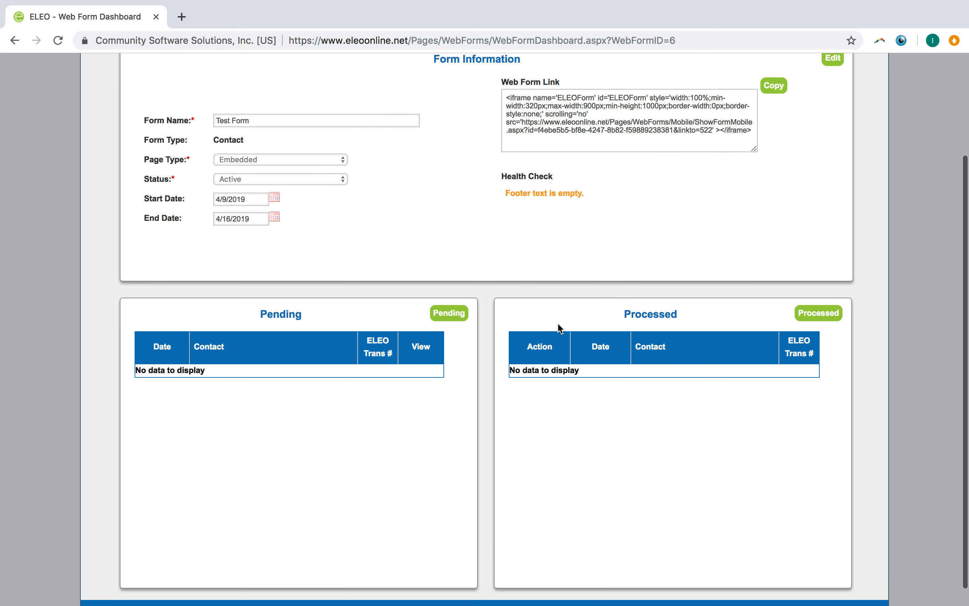
pyautogui.scroll(-1, 558, 328)
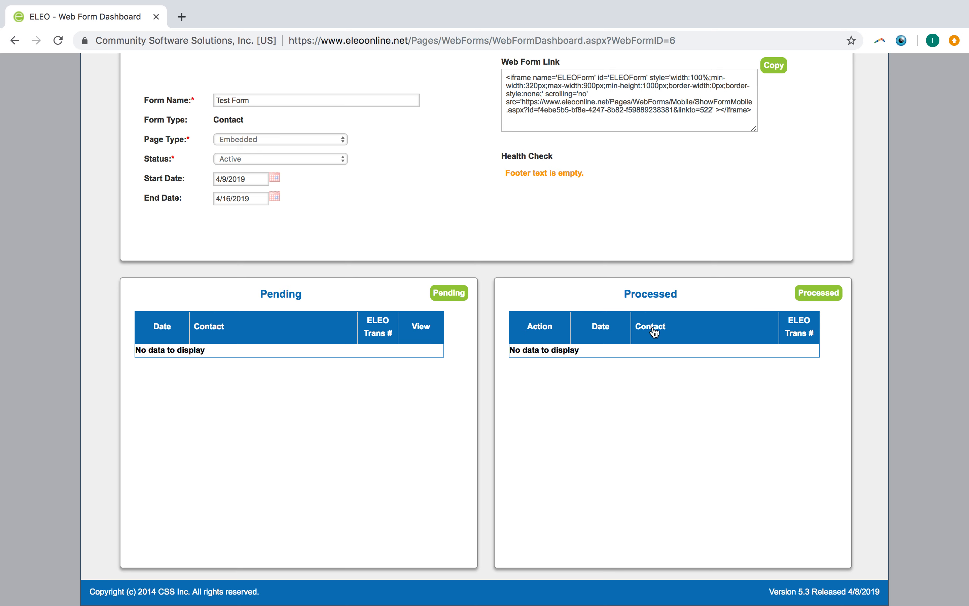
pyautogui.scroll(1, 653, 330)
pyautogui.scroll(5, 653, 332)
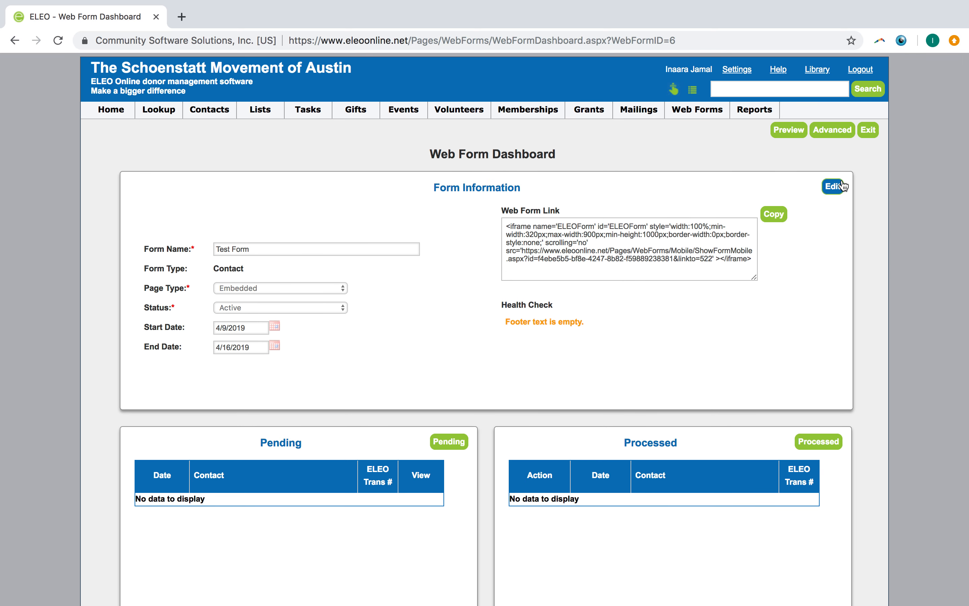
pyautogui.scroll(-5, 841, 185)
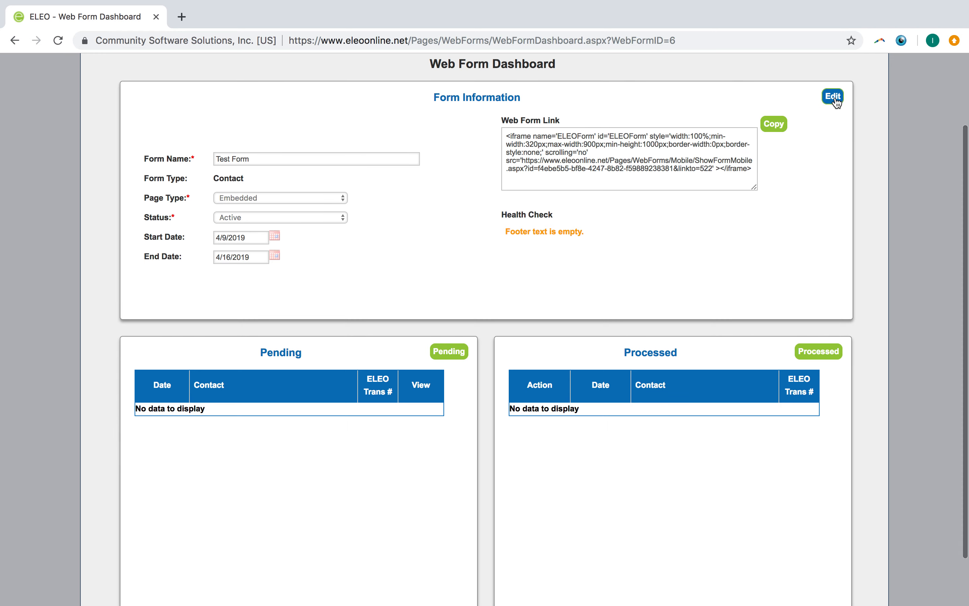
pyautogui.click(834, 99)
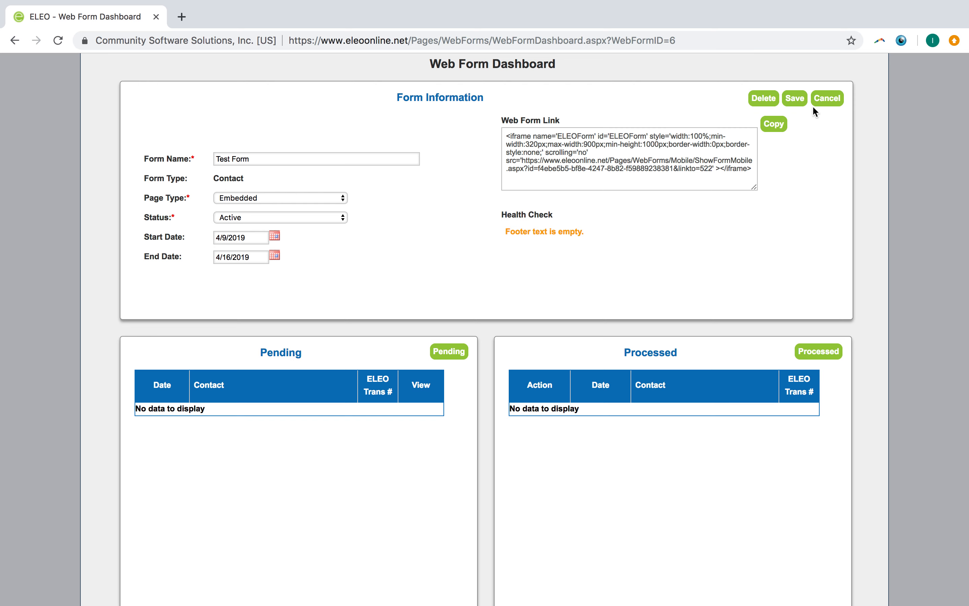
pyautogui.click(830, 103)
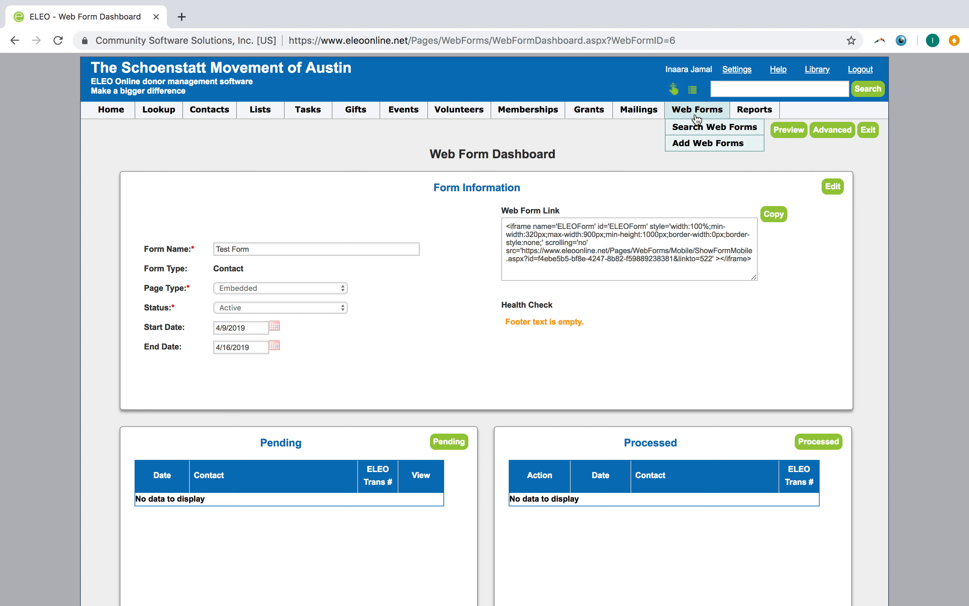
# Step: Go to the web form search page that lists the organization's existing web forms
pyautogui.click(700, 130)
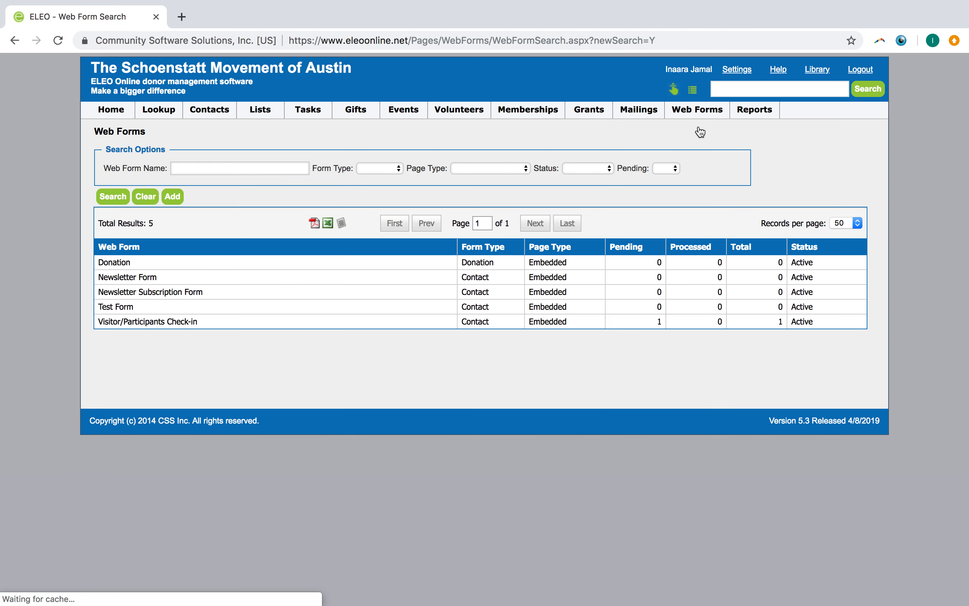